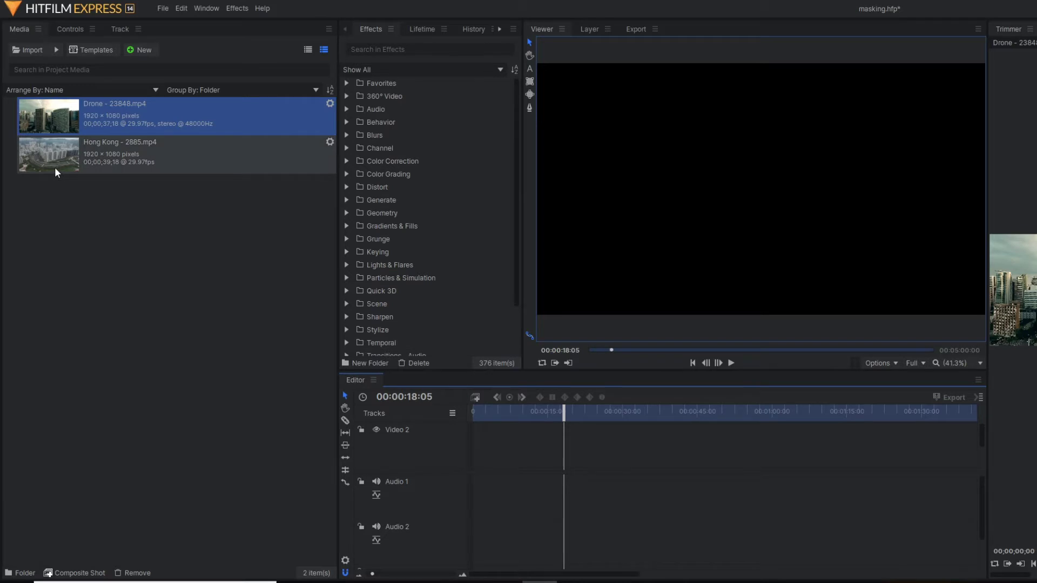
Step: Drop the Drone clip onto the timeline, matching the sequence settings to the clip
left_click(107, 122)
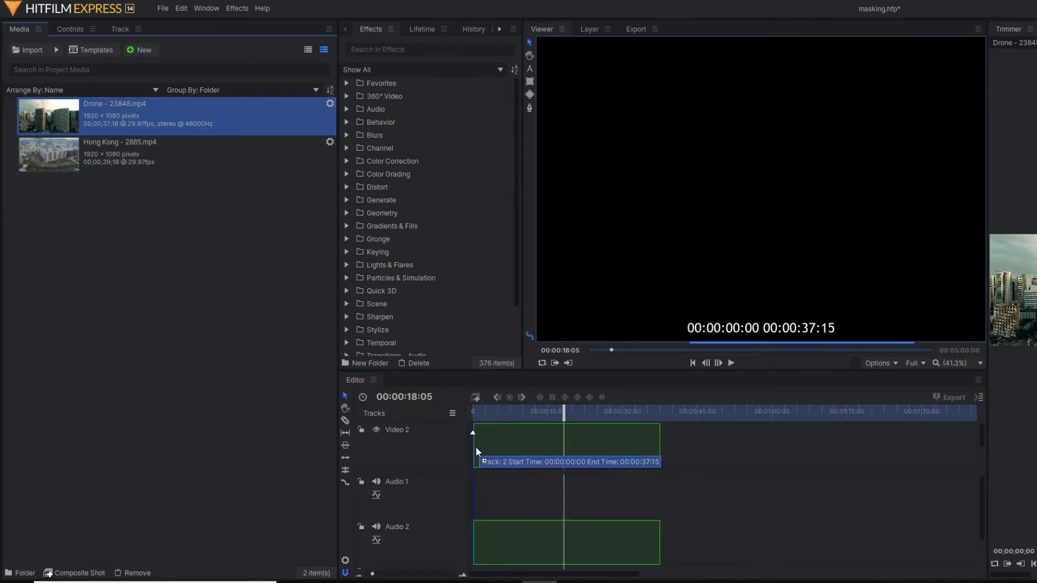
left_click_drag(418, 368, 477, 446)
left_click(660, 323)
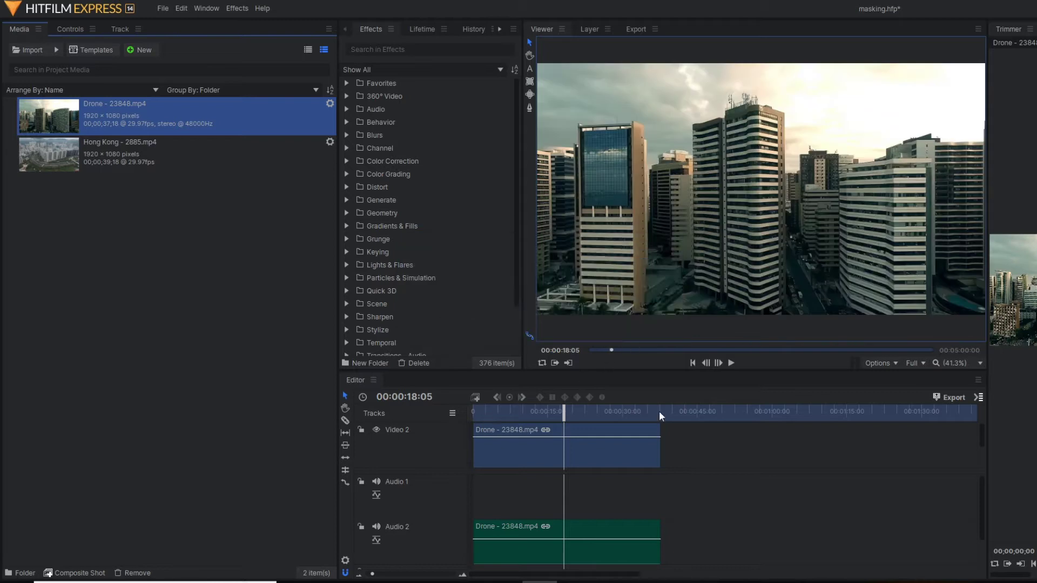
Step: Unlink and delete the Drone clip's audio, then set the playhead to 18 seconds
right_click(587, 455)
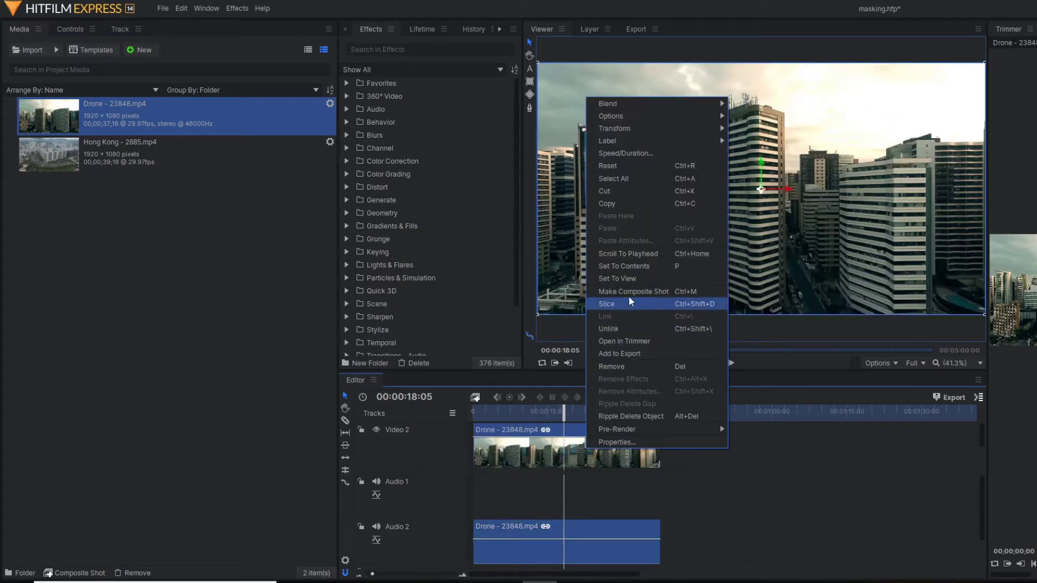
left_click(615, 328)
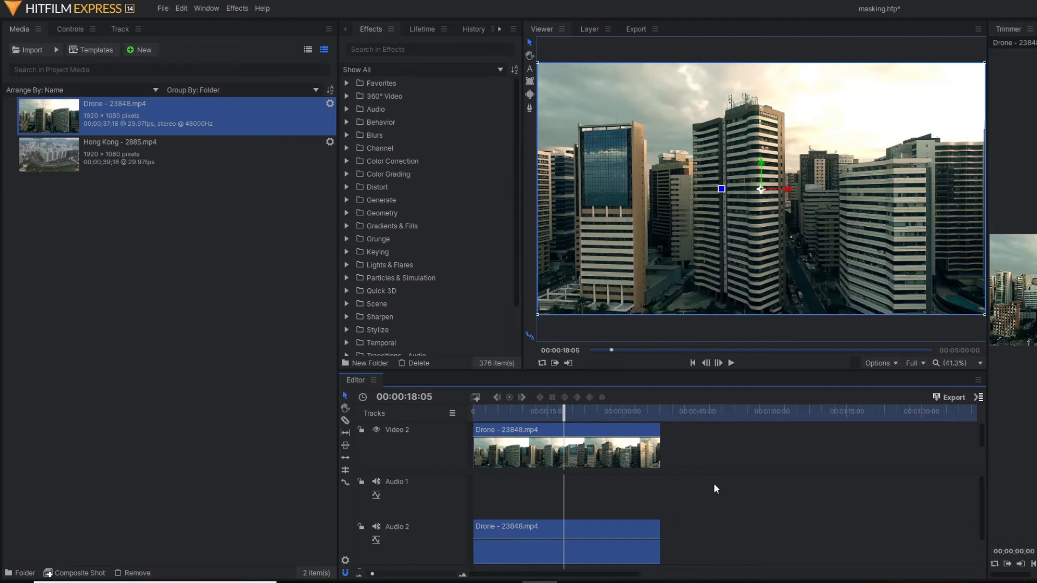
left_click(601, 548)
key("Delete")
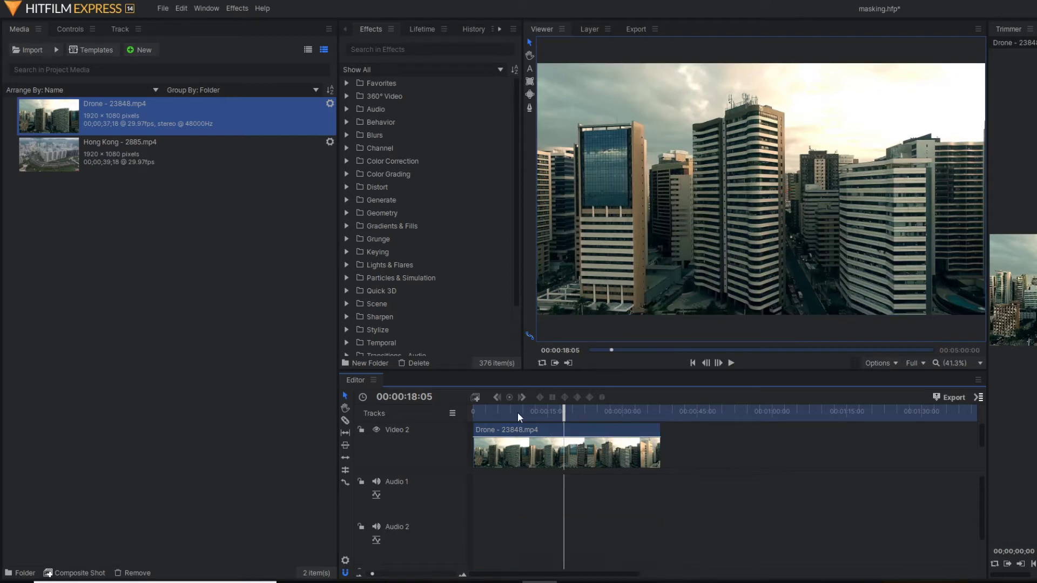
left_click(600, 411)
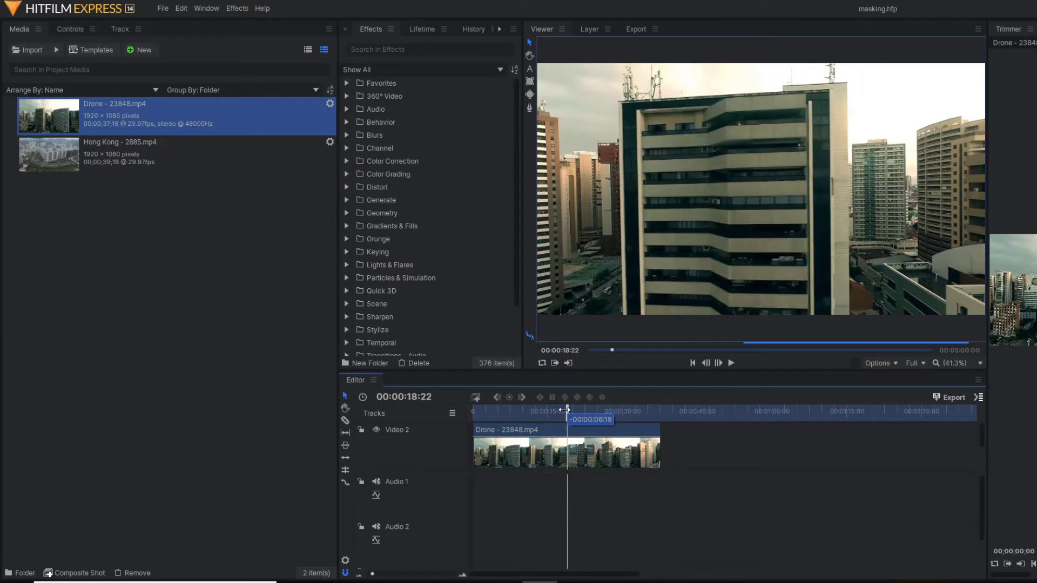
left_click_drag(572, 411, 582, 447)
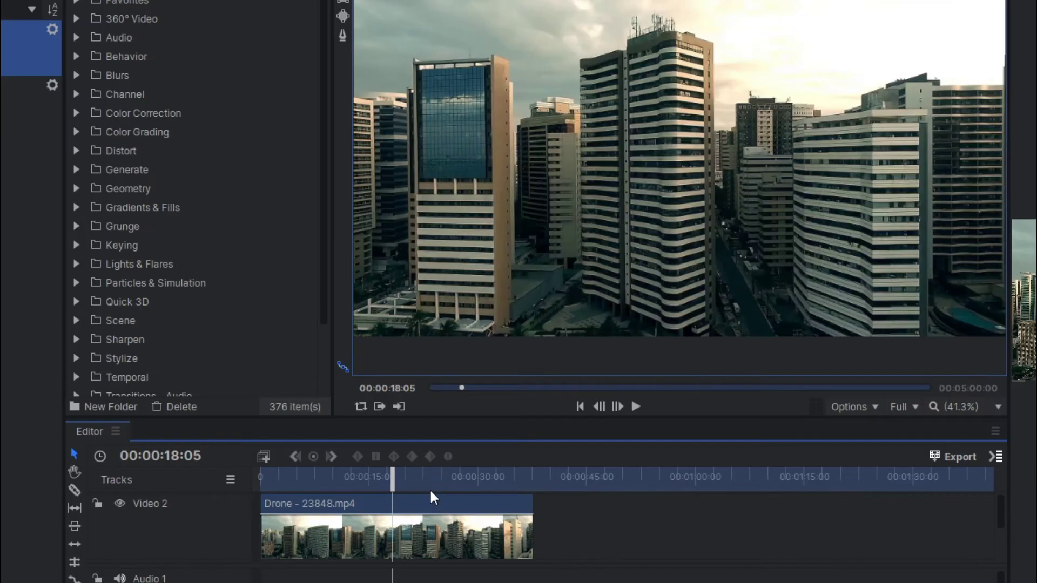
Step: Slice the Drone clip at 18 seconds and make its second part a composite shot
left_click(591, 455)
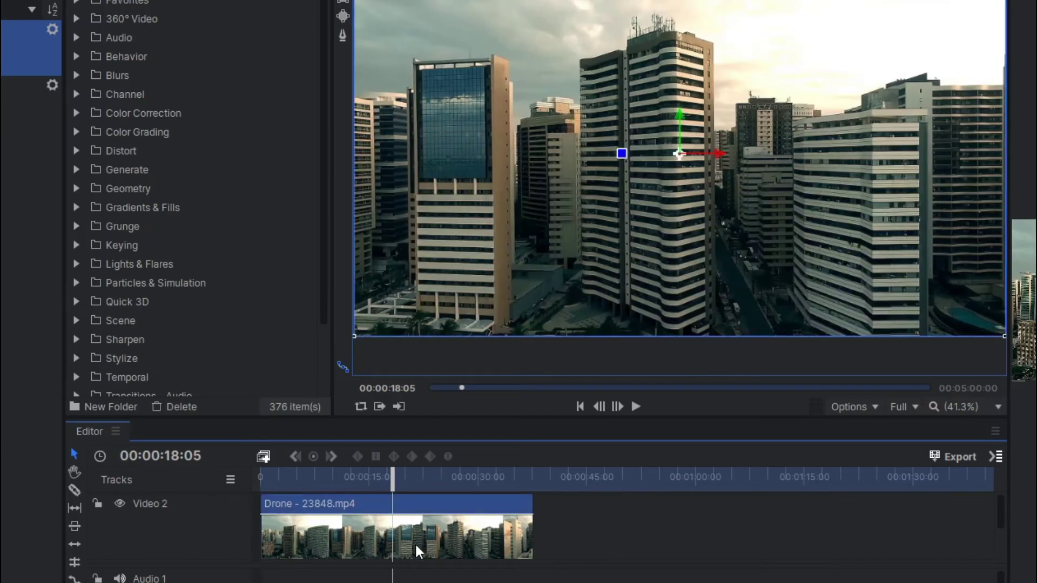
key("ctrl+shift+d")
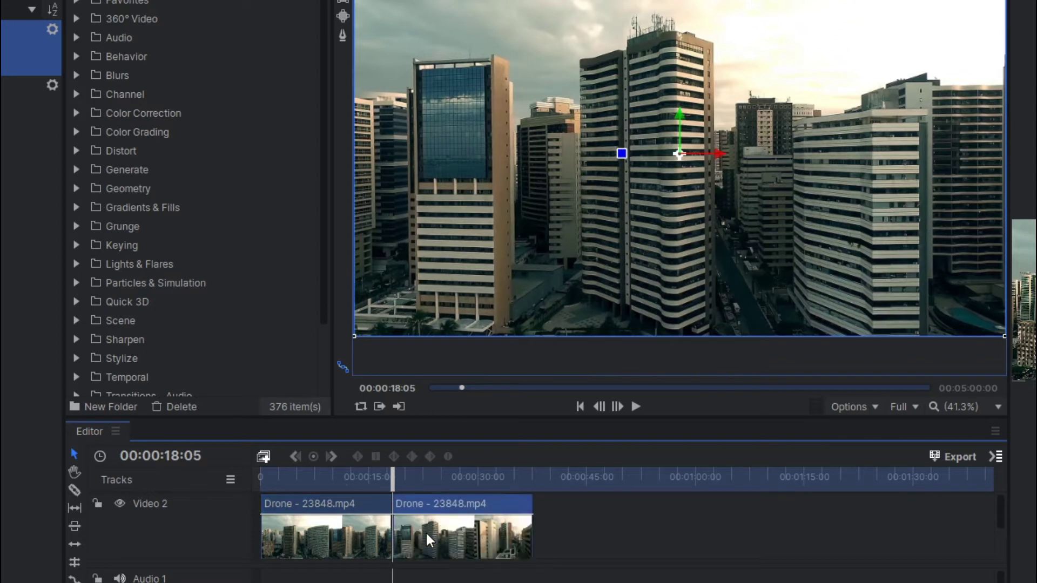
right_click(425, 530)
left_click(495, 302)
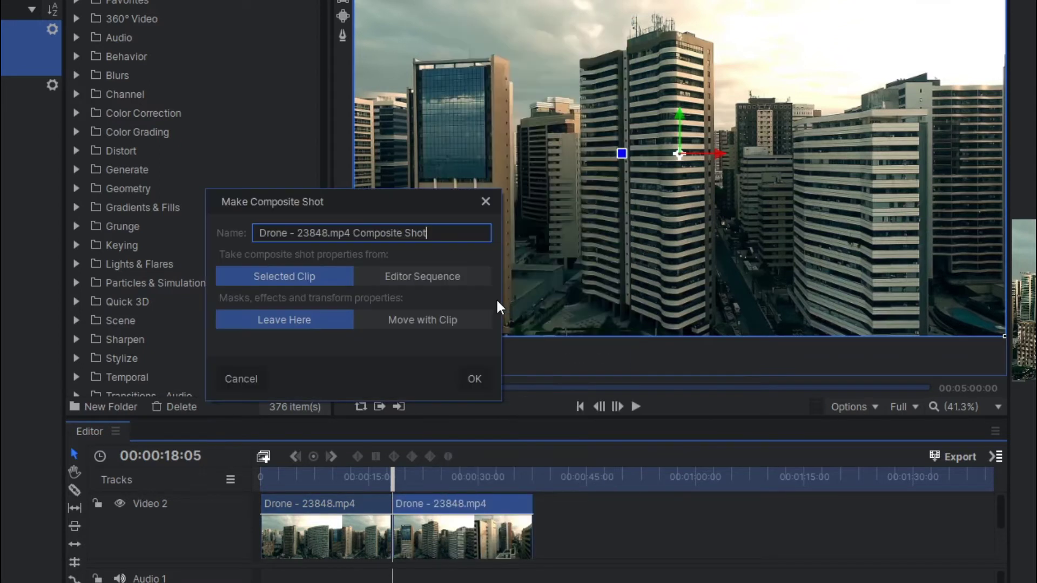
left_click(470, 380)
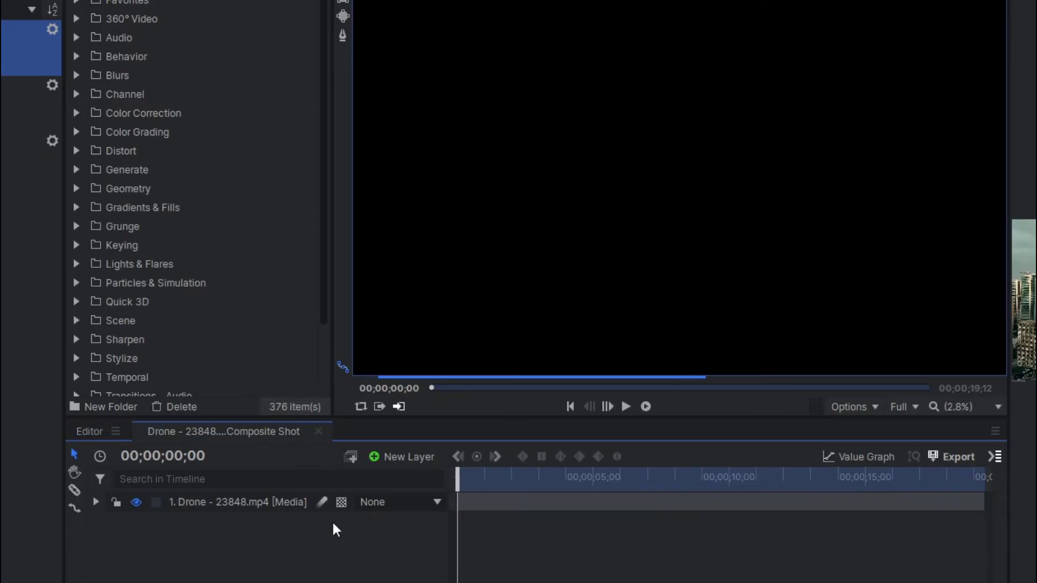
left_click(613, 414)
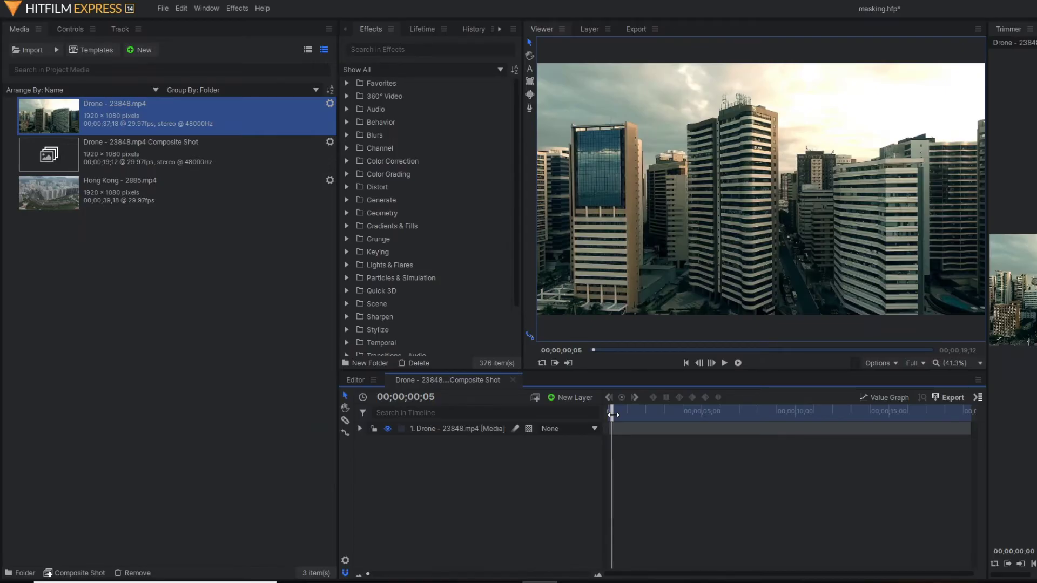
Step: Scrub the composite shot playhead to 00;00;05;25
left_click(736, 412)
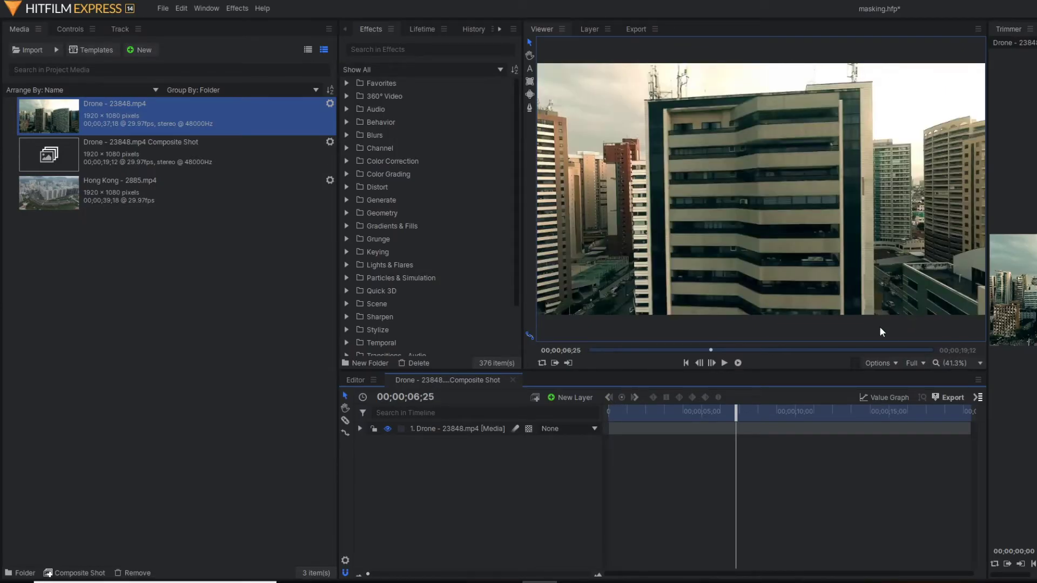
left_click_drag(737, 412, 714, 411)
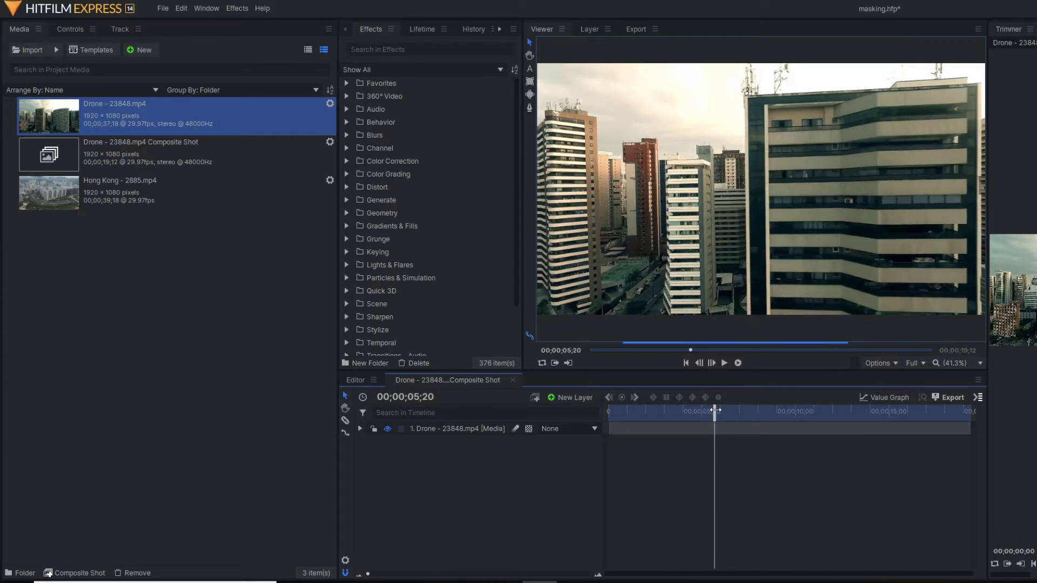
left_click_drag(715, 411, 718, 412)
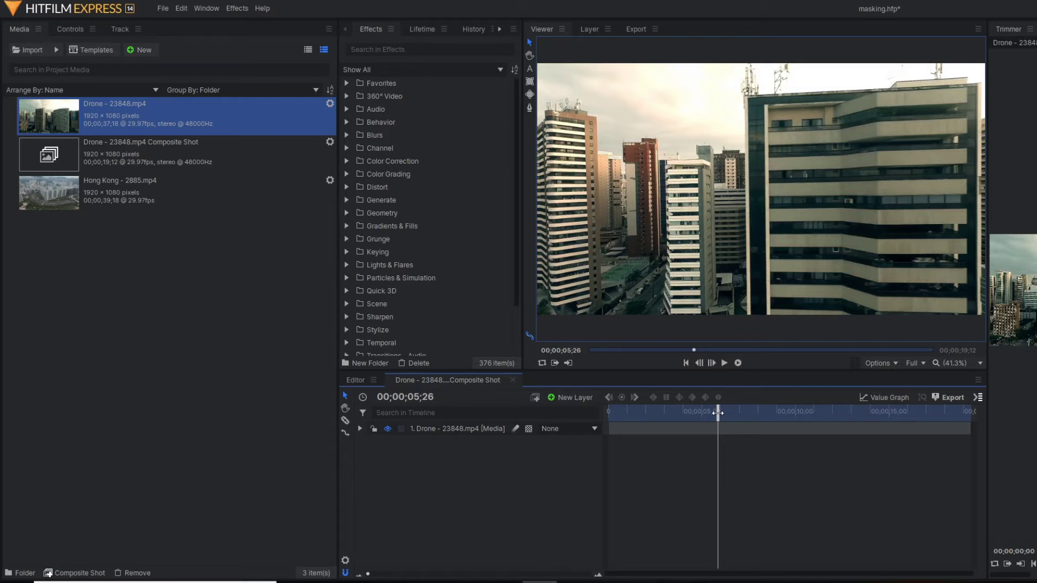
left_click_drag(717, 412, 716, 412)
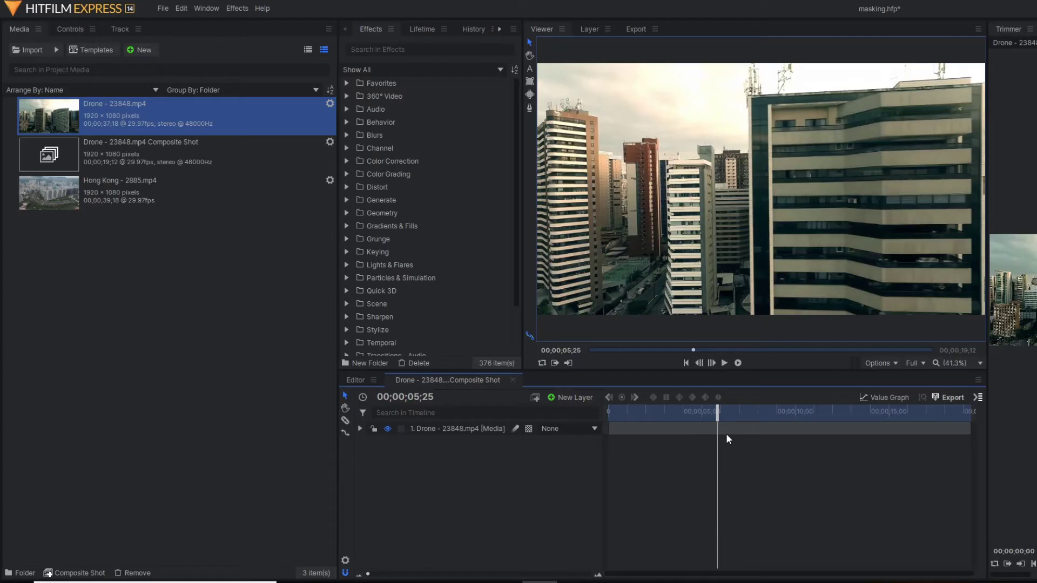
Step: Duplicate the Drone layer with Ctrl+D and expand the new second layer's properties
left_click(726, 438)
key("ctrl+d")
left_click(447, 441)
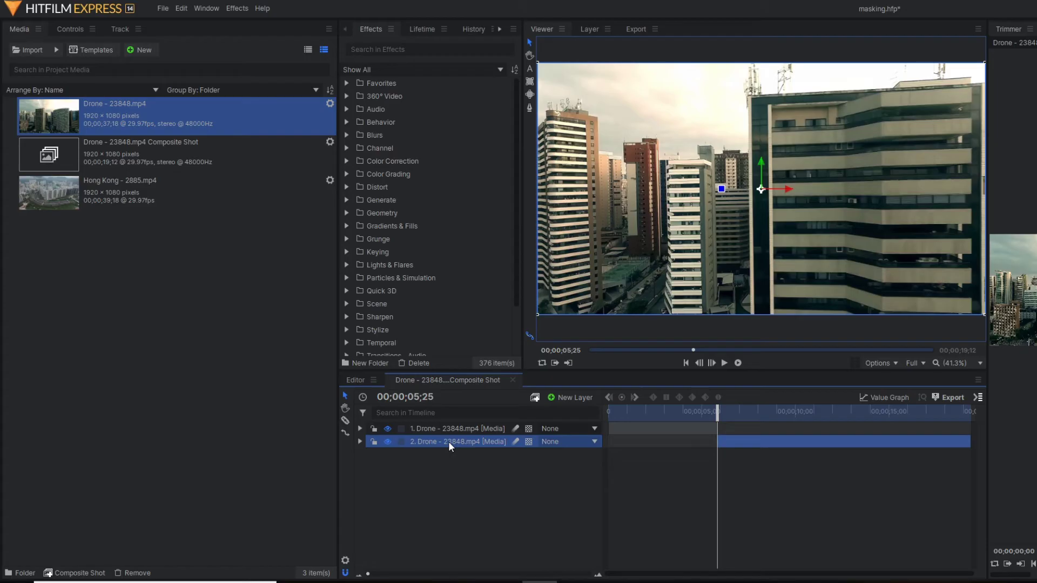
double_click(448, 441)
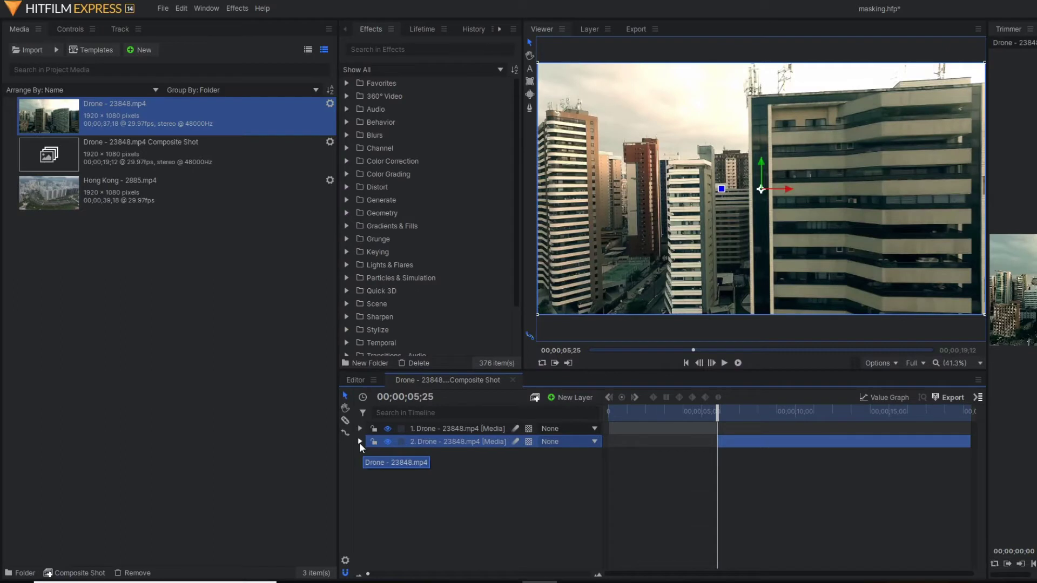
left_click(359, 442)
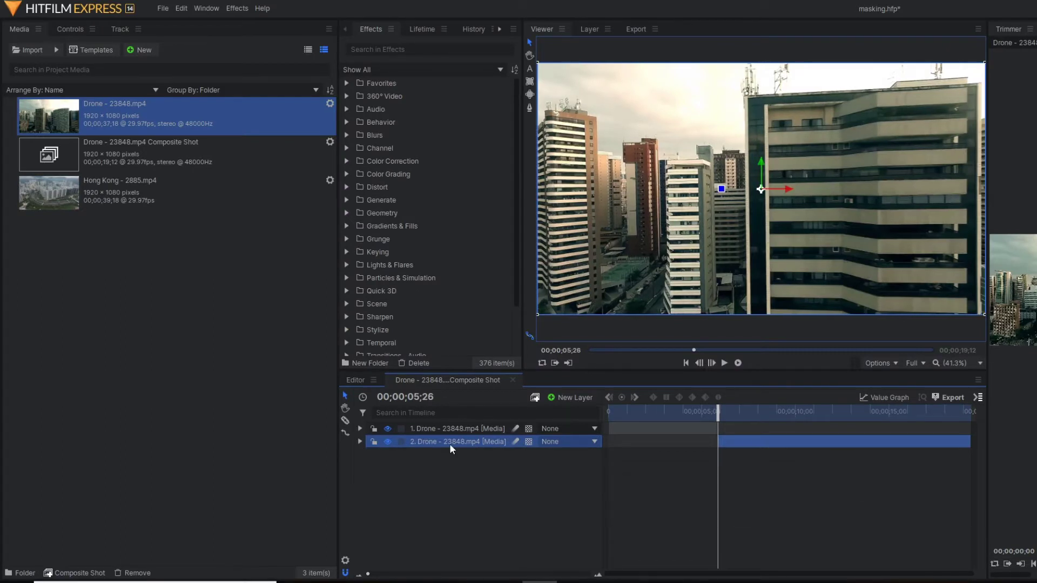
Step: Draw a closed mask strip along the frame's right edge on the second Drone layer
left_click(530, 108)
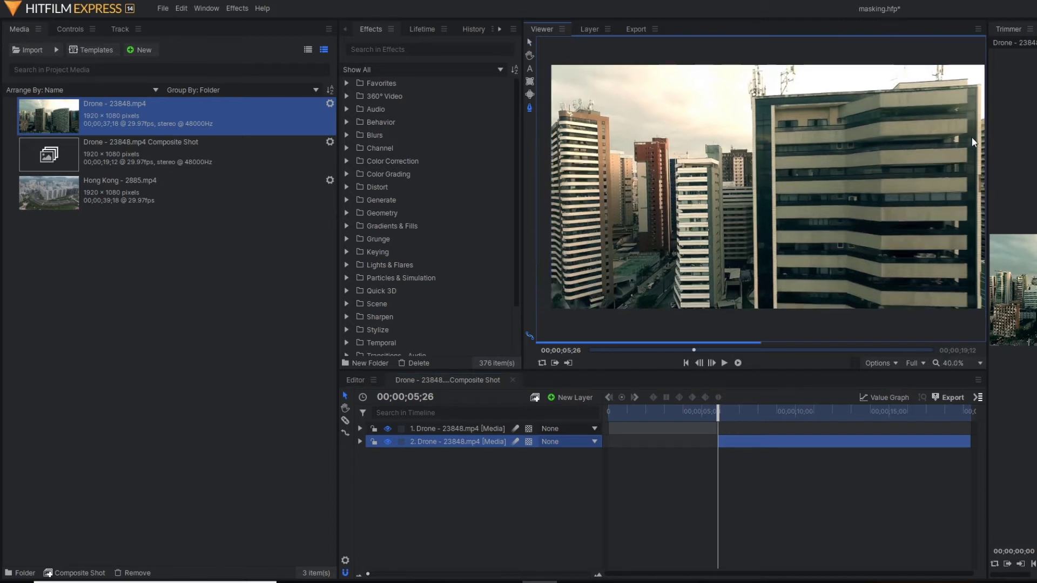
scroll(974, 105, "down", 3)
scroll(969, 70, "up", 1)
left_click(968, 59)
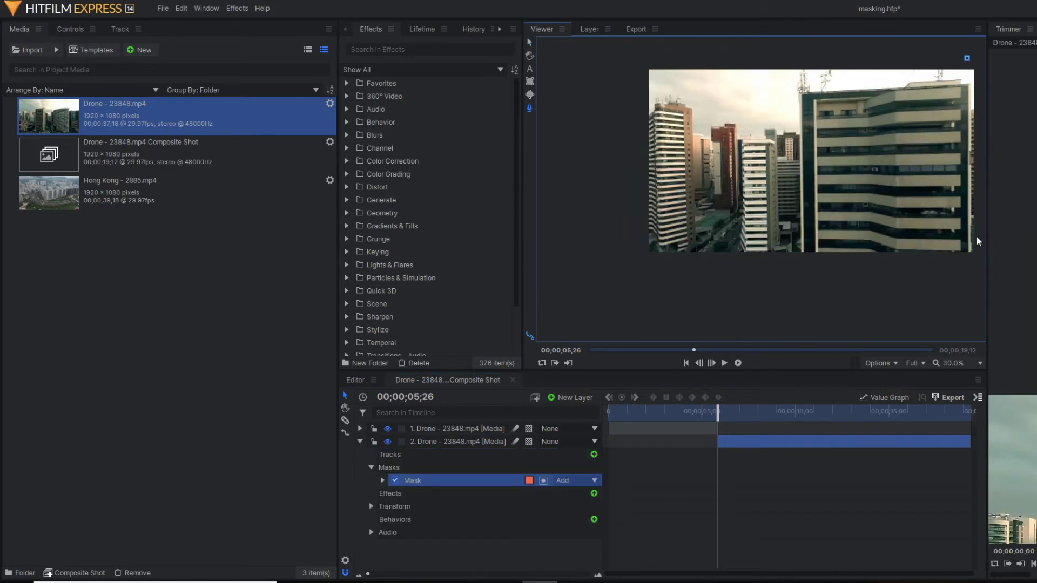
left_click(970, 266)
left_click(979, 52)
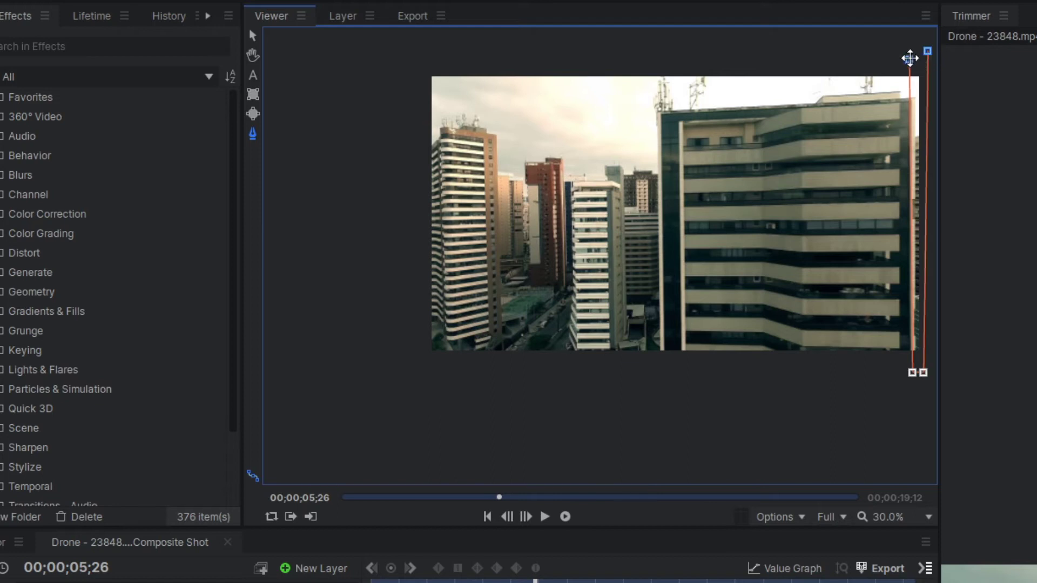
left_click(910, 57)
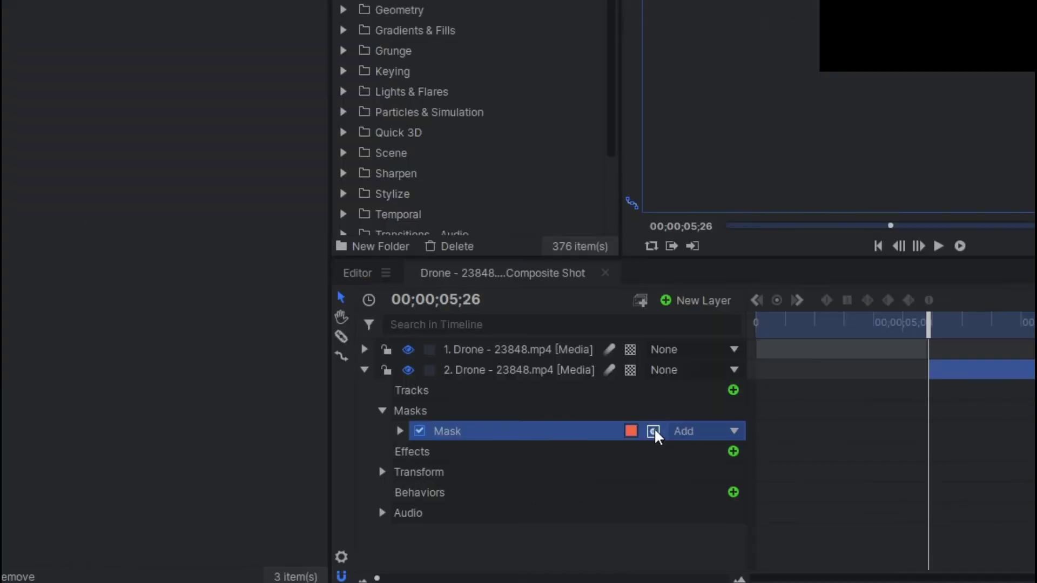
Step: Invert the mask and advance the playhead a few frames to about 6 seconds 2 frames
left_click(543, 480)
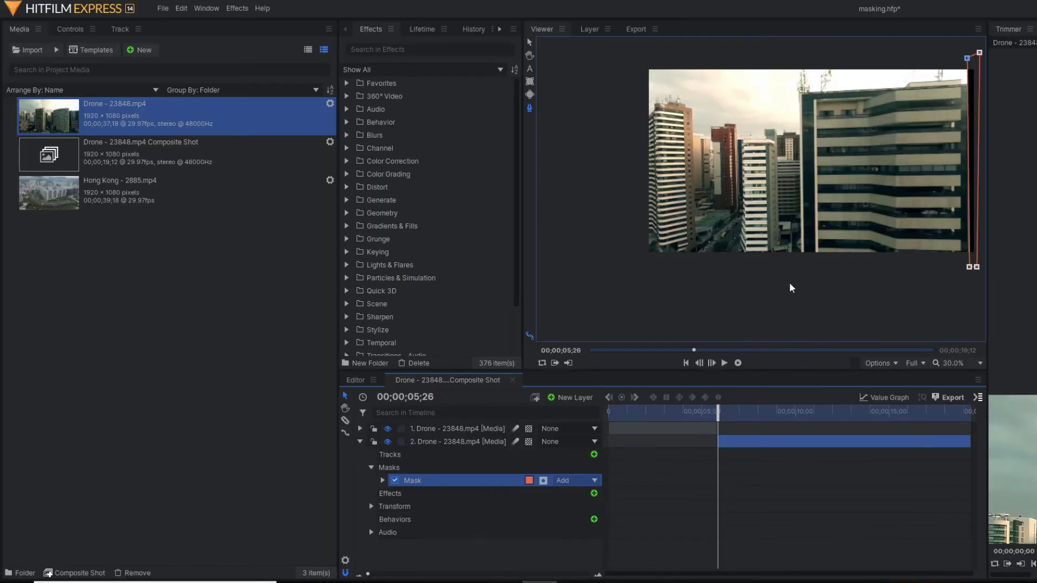
key("Right")
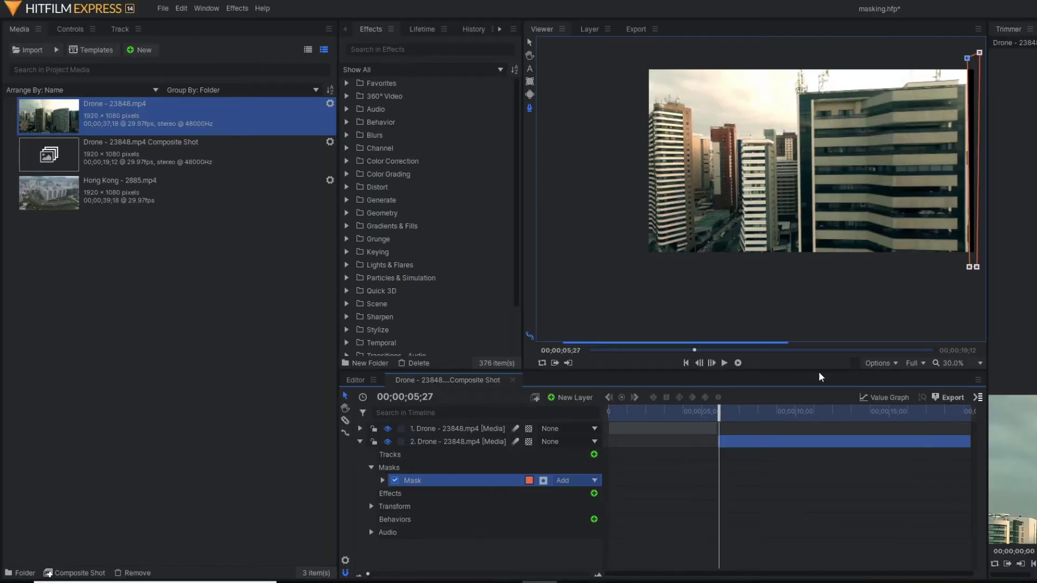
key("Right")
key("Right")
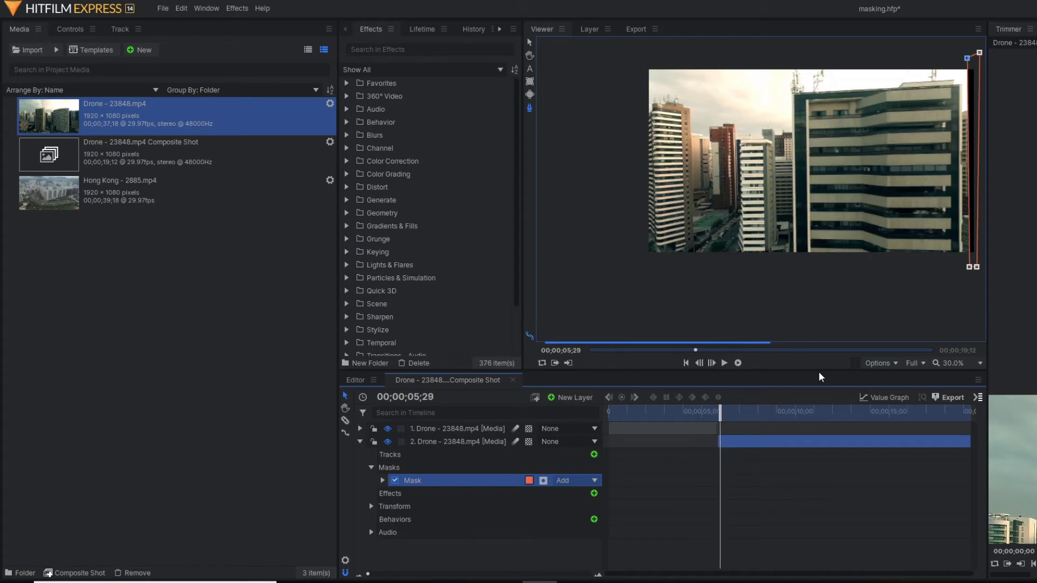
key("Right")
key("Right")
key("Right")
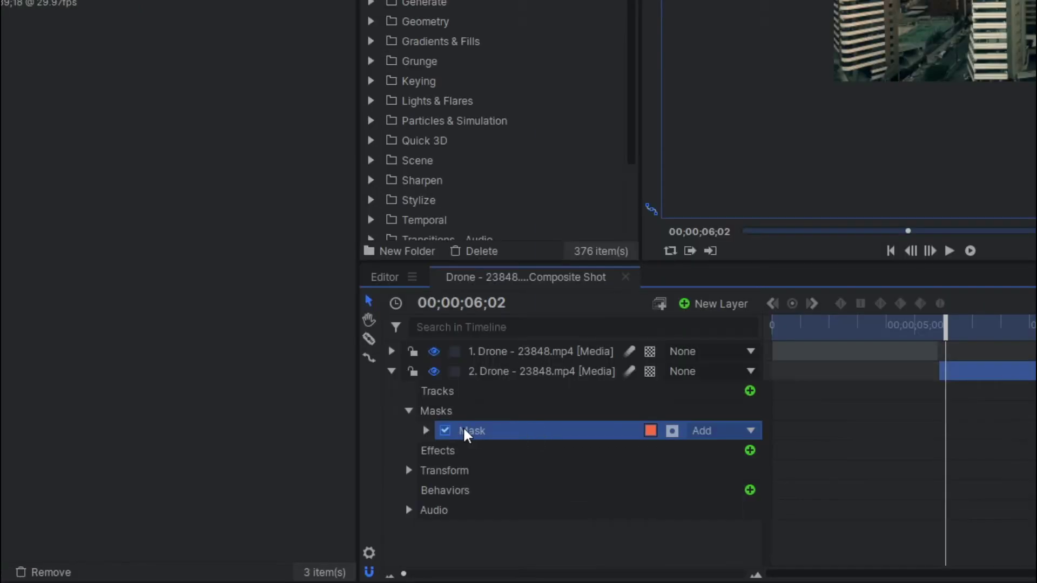
left_click(383, 481)
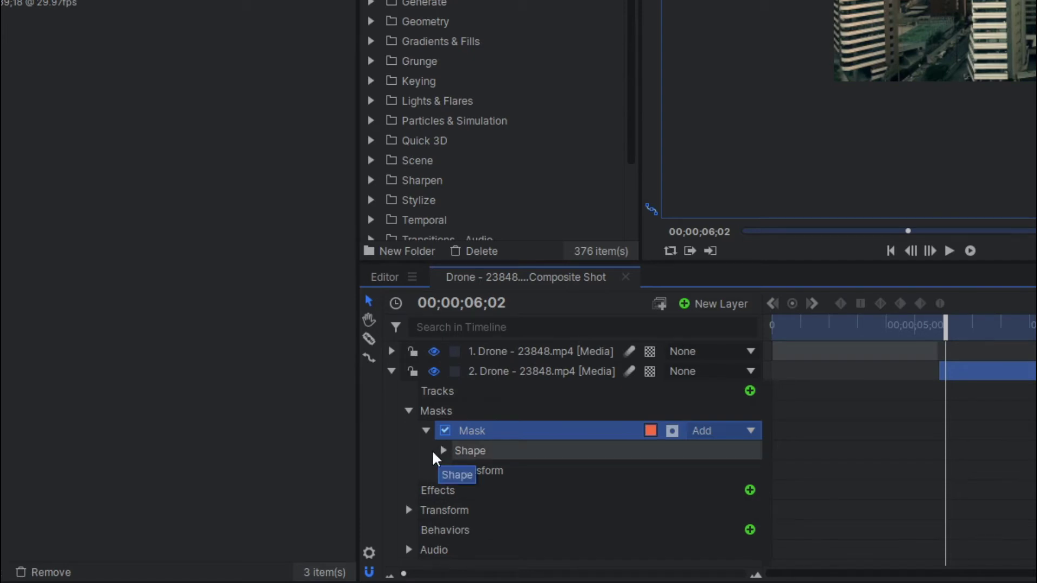
Step: Enable Mask Path keyframing and pull the left mask vertices slightly left a few frames later
left_click(443, 451)
left_click(394, 493)
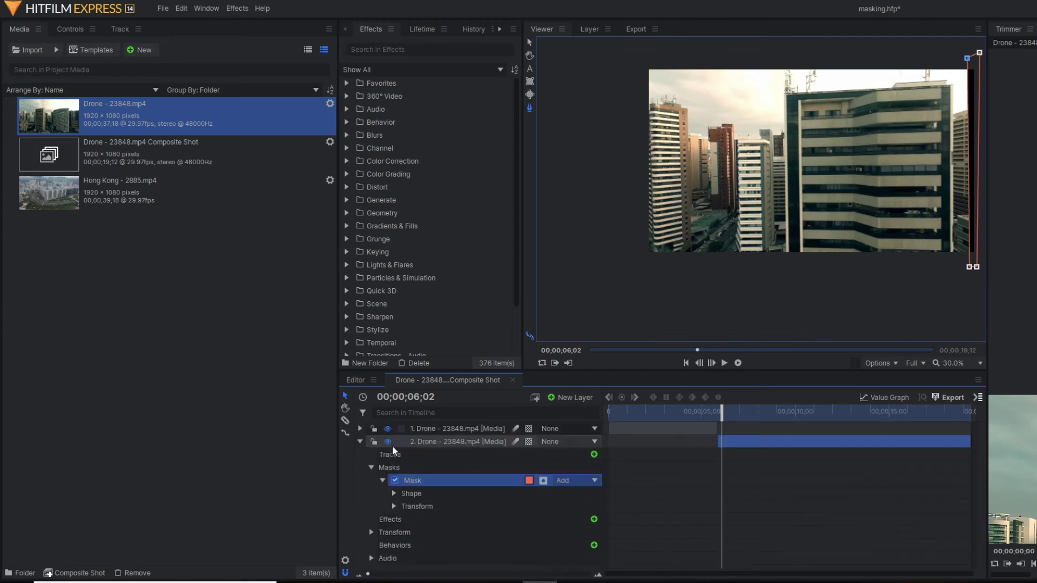
left_click(418, 519)
key("Right")
key("Right")
key("Right")
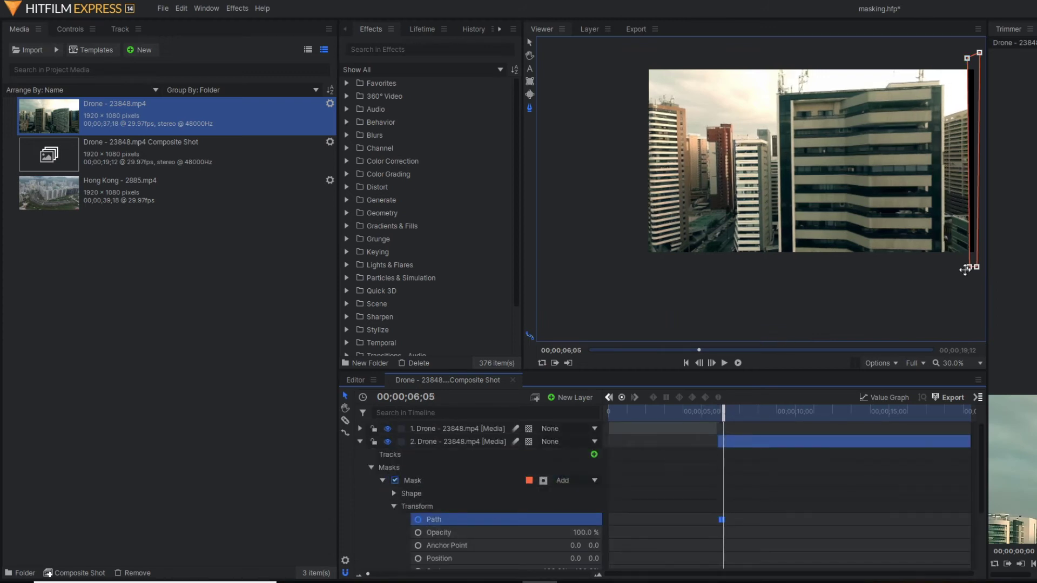
left_click_drag(966, 57, 939, 53)
left_click_drag(966, 268, 767, 286)
Step: Drag the left mask vertices far across the frame at later times
key("space")
left_click_drag(938, 53, 736, 58)
left_click_drag(767, 286, 738, 286)
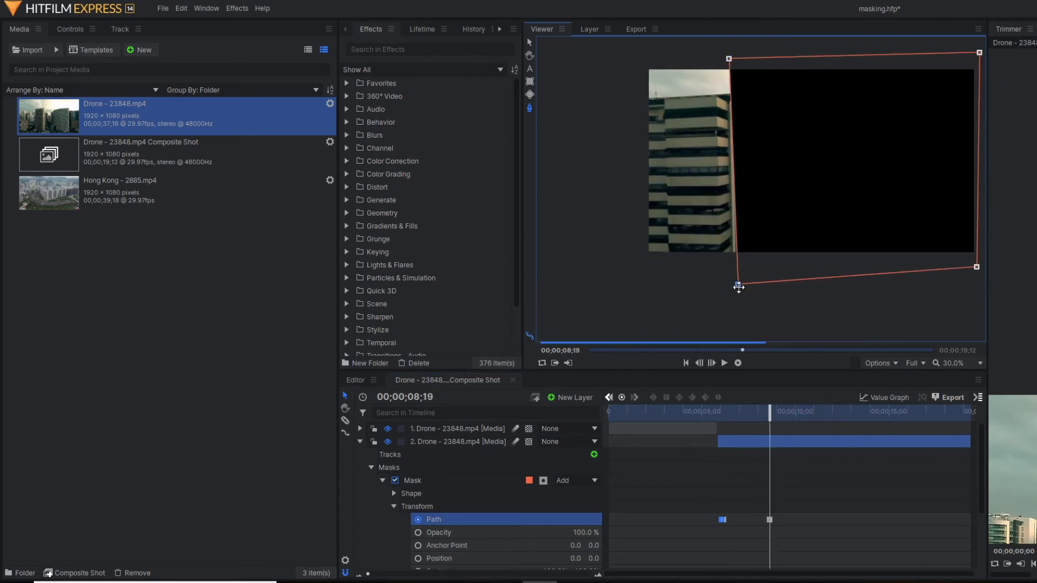
left_click_drag(729, 59, 731, 59)
left_click_drag(738, 286, 737, 284)
left_click_drag(769, 412, 791, 415)
left_click_drag(736, 284, 668, 297)
left_click_drag(731, 59, 657, 49)
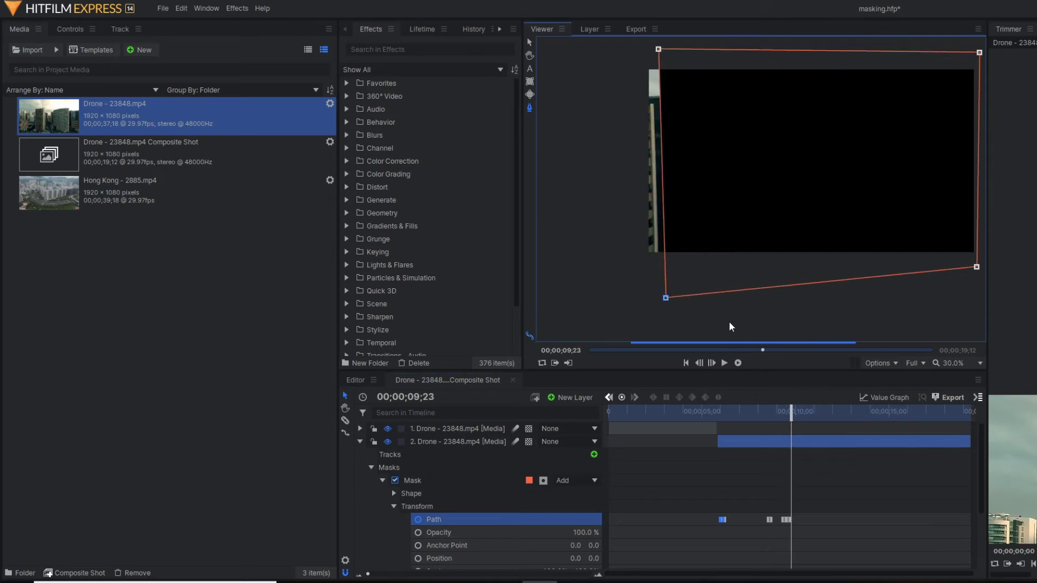
Step: Nudge both left mask corners further left, then step back to check the wipe
key("Right")
key("Right")
key("Right")
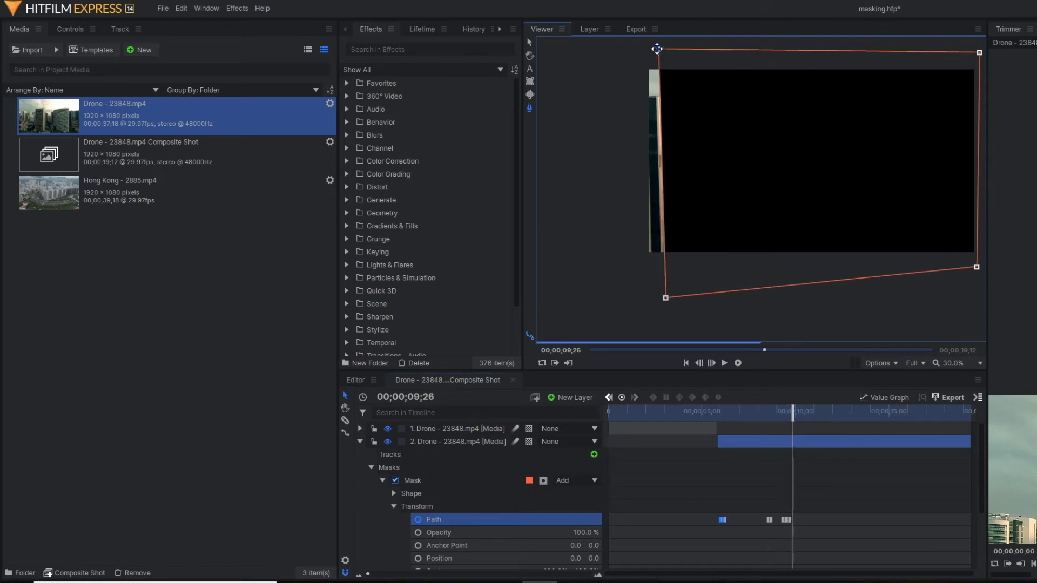
left_click_drag(656, 49, 640, 49)
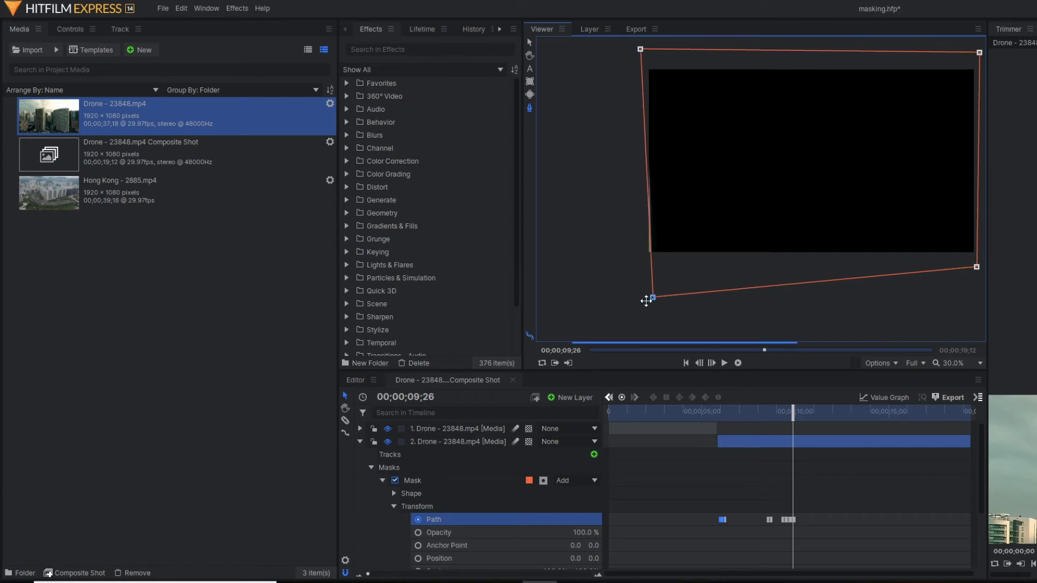
left_click_drag(665, 301, 640, 299)
left_click(609, 397)
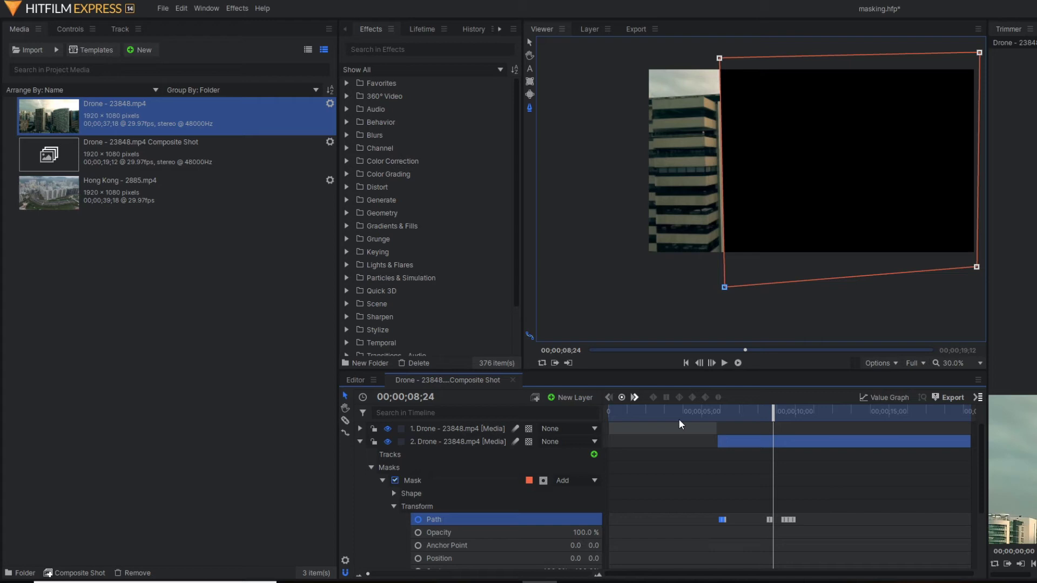
key("Left")
key("Left")
key("Left")
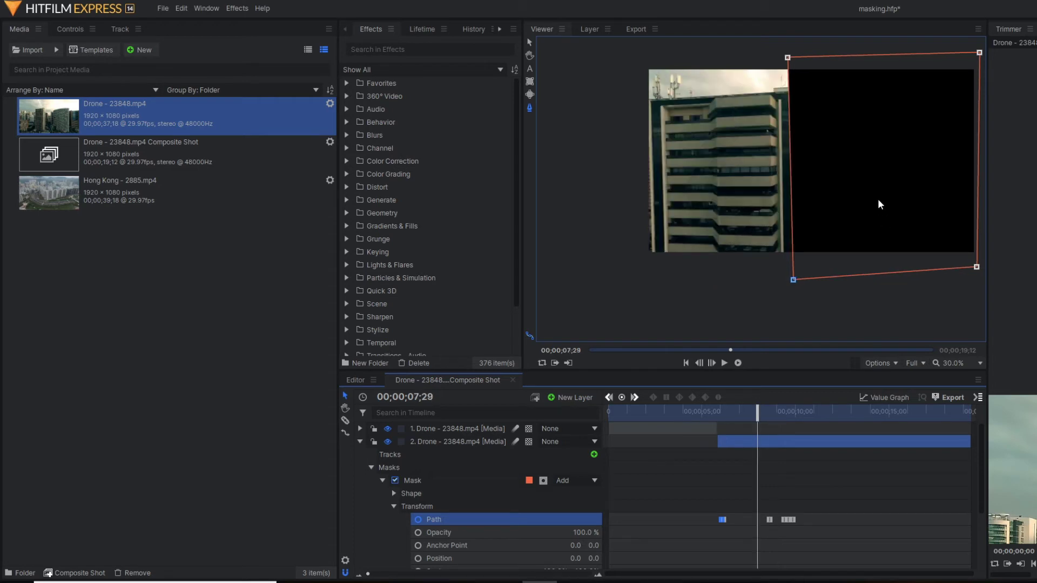
Step: Add Hong Kong - 2885.mp4 as layer 3 beneath the drone layers, preview, and scrub back
left_click(360, 442)
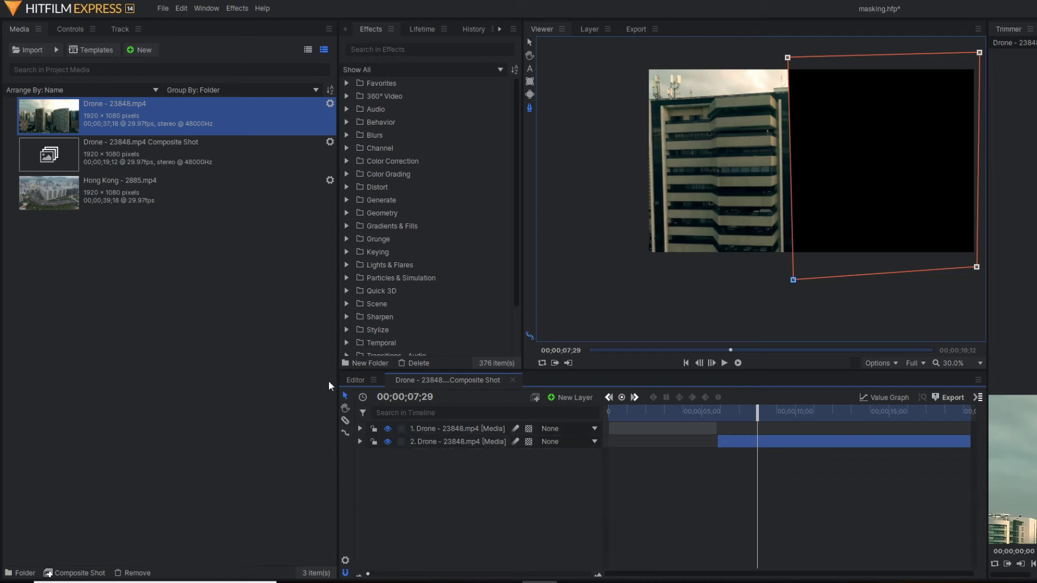
mouse_move(155, 201)
left_mouse_down()
mouse_move(418, 507)
mouse_move(706, 453)
left_mouse_up()
left_click(724, 363)
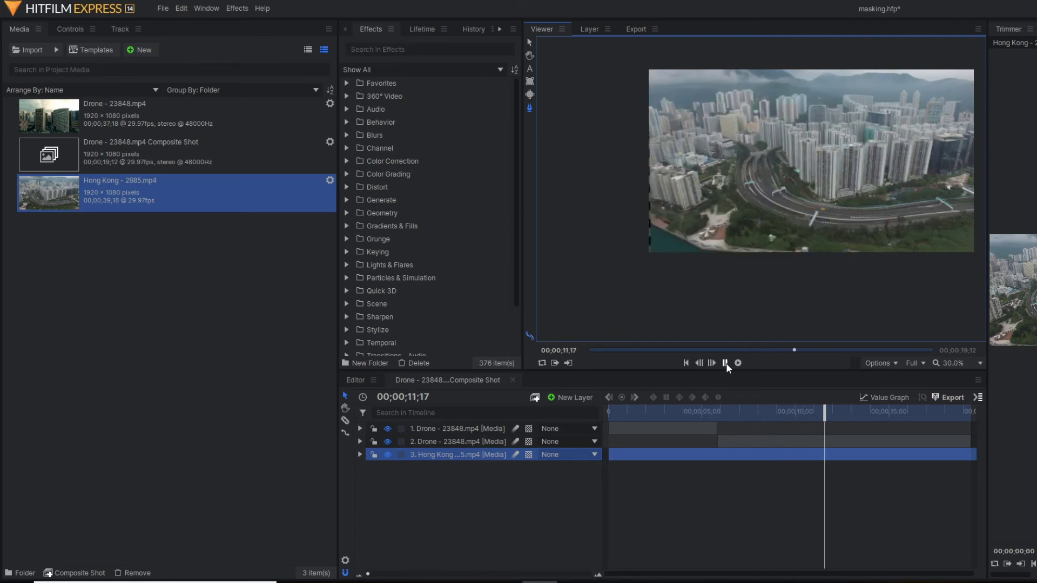
left_click(725, 363)
left_click_drag(707, 411, 710, 411)
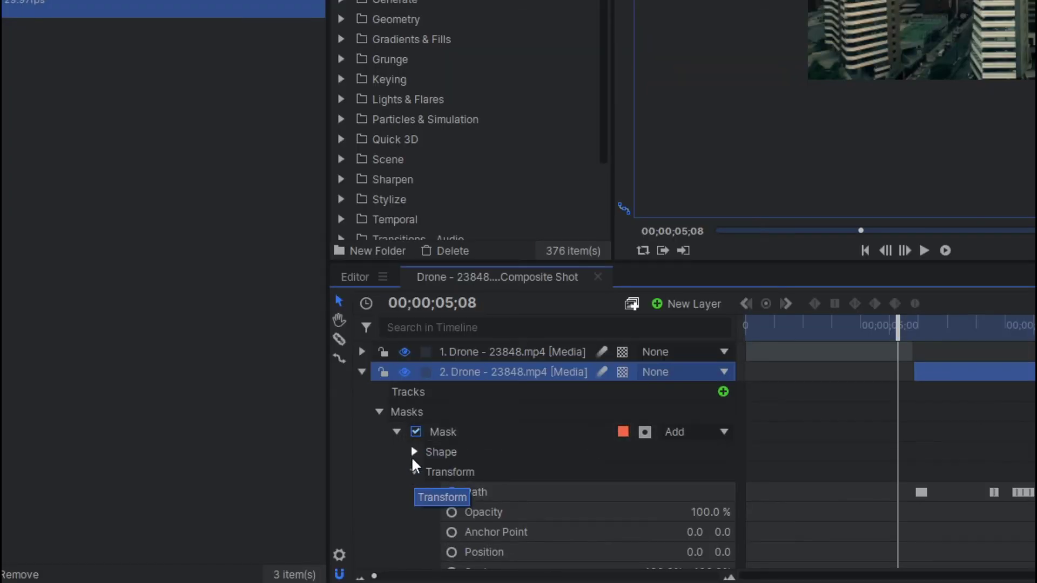
Step: Raise the mask's Feather value to about 18 px
left_click(393, 493)
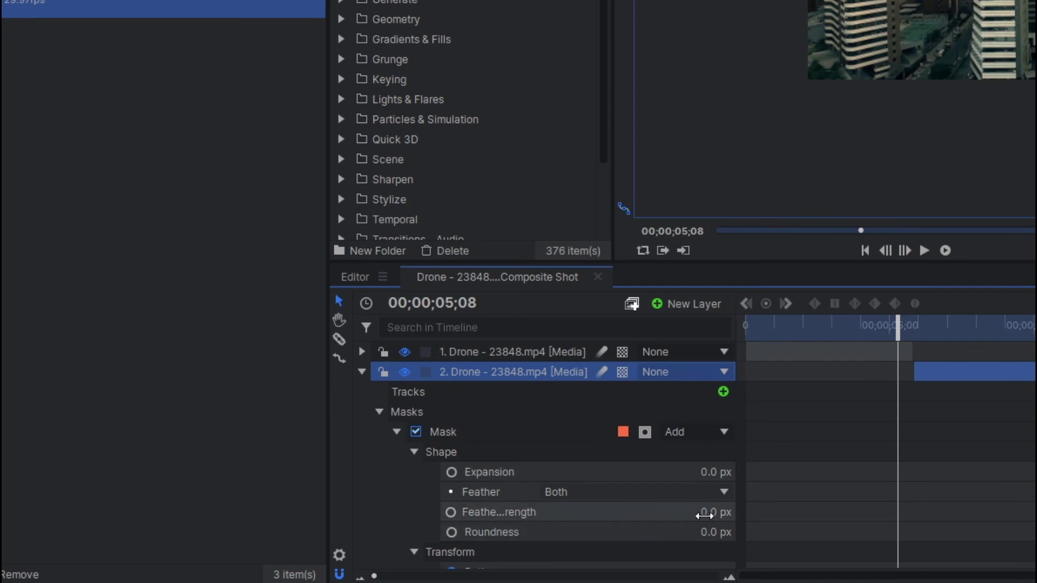
left_click_drag(715, 512, 753, 512)
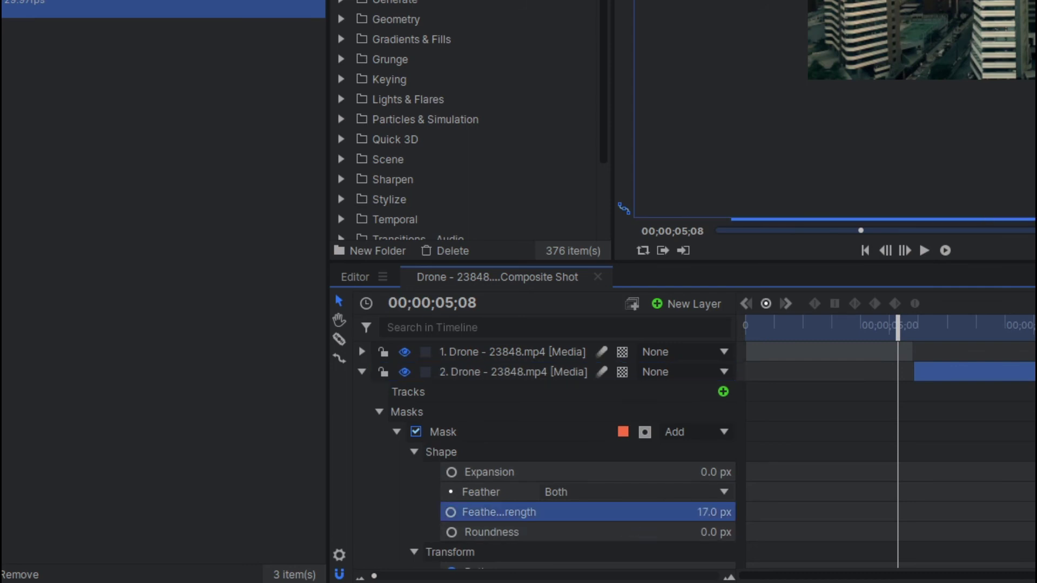